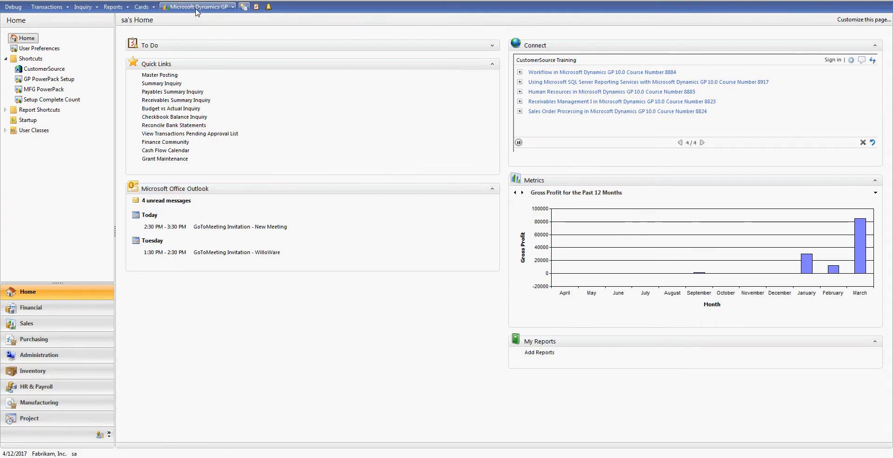
- Open Setup GP PowerPack from Tools > Setup > Company and scroll through its feature list
click(196, 10)
mouse_move(194, 55)
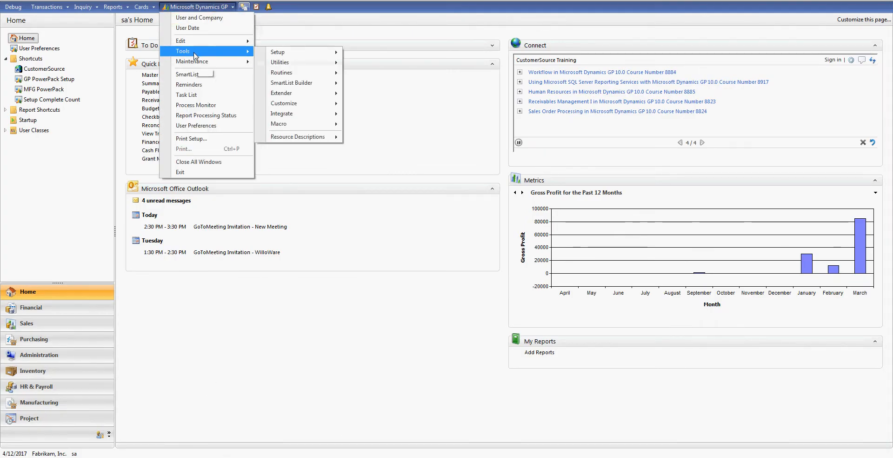
mouse_move(296, 54)
mouse_move(379, 74)
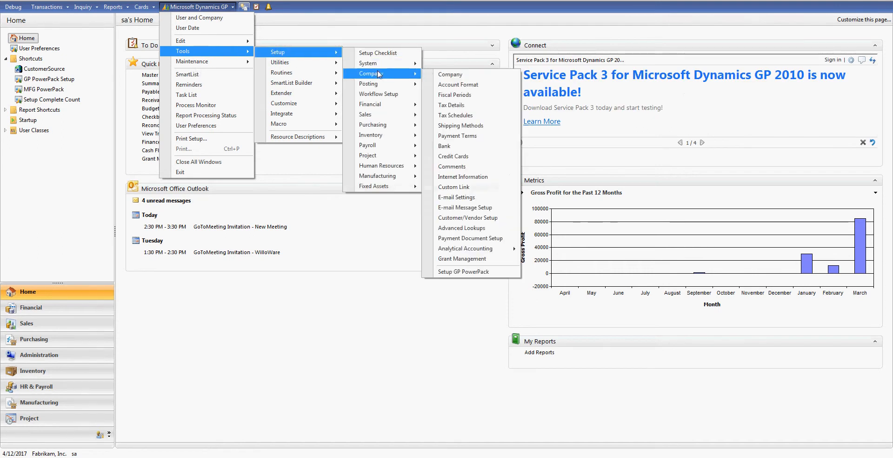
click(449, 268)
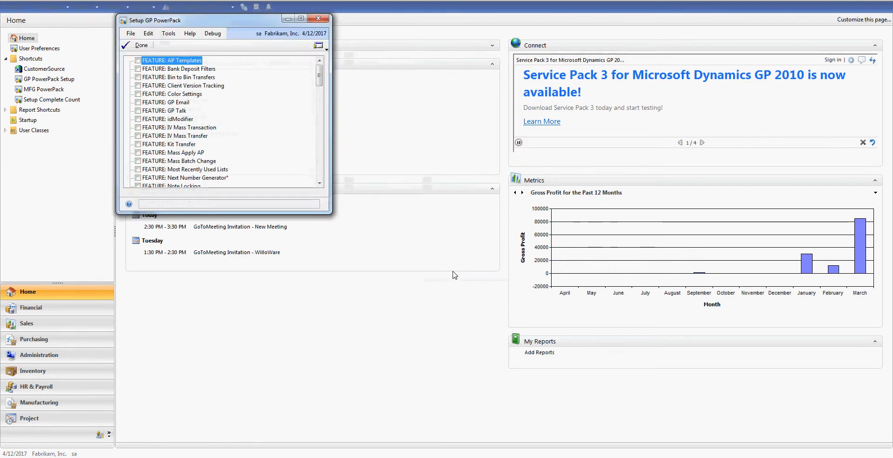
drag(317, 79, 321, 117)
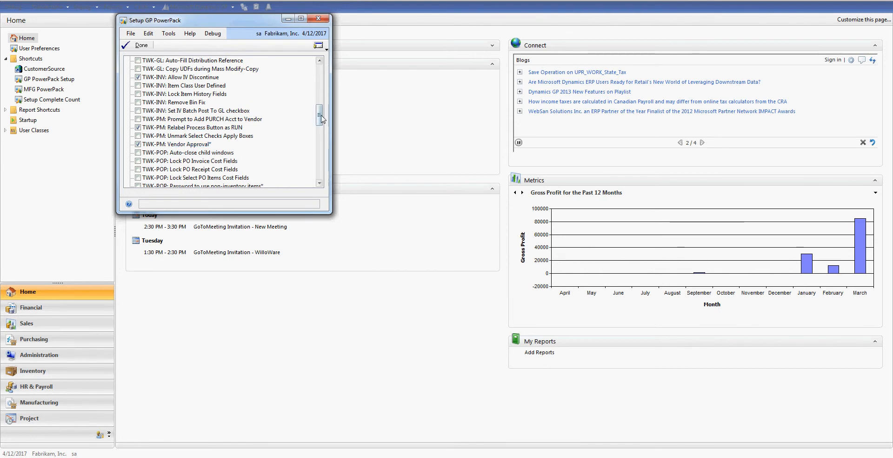
drag(319, 119, 323, 171)
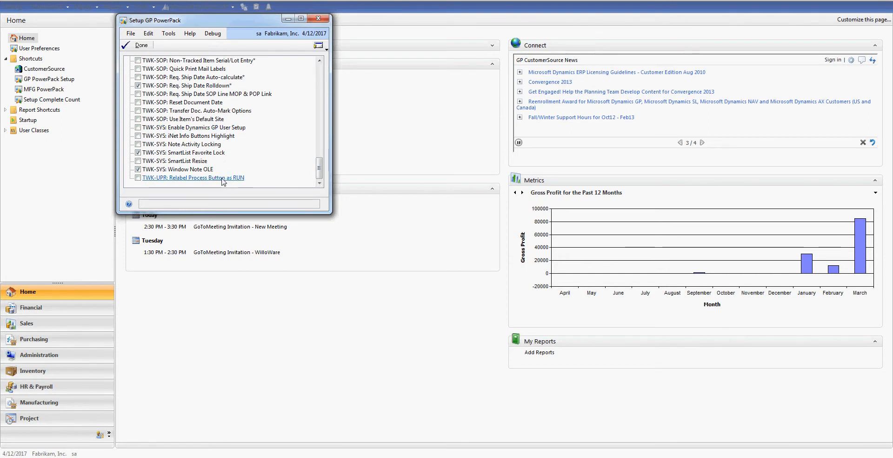
drag(319, 168, 337, 118)
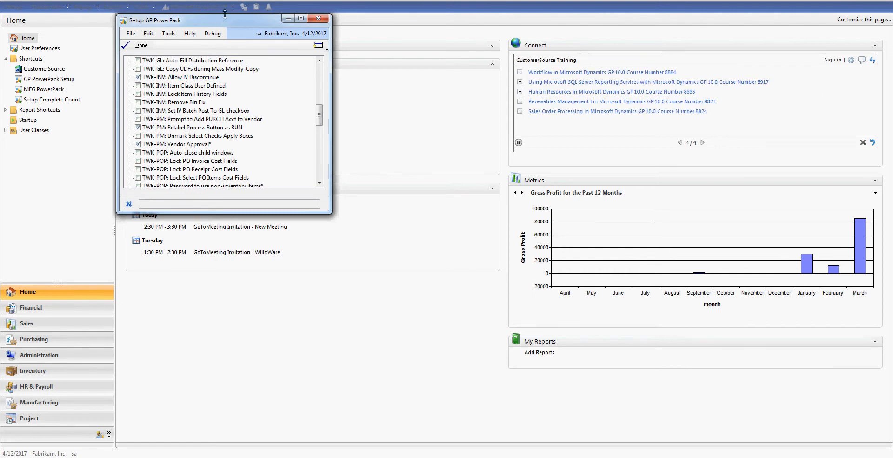
- Minimize the PowerPack setup and load item 6-LABOR in Item Maintenance
click(288, 20)
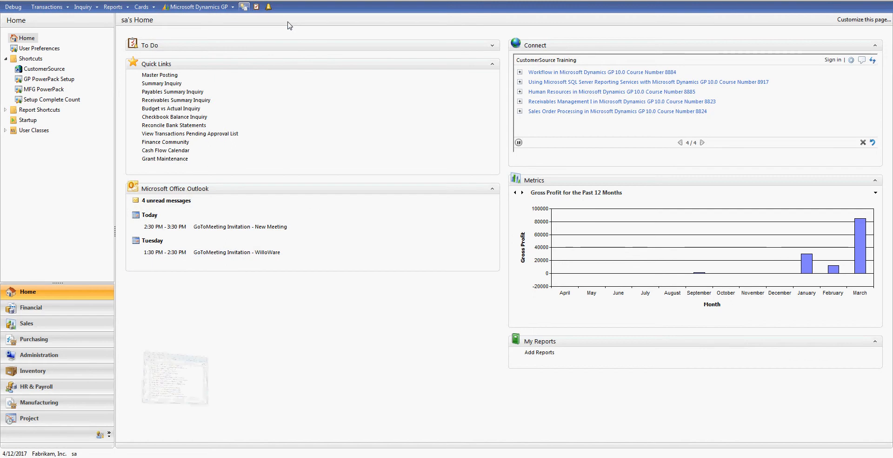
click(141, 6)
mouse_move(153, 60)
click(240, 58)
text(6)
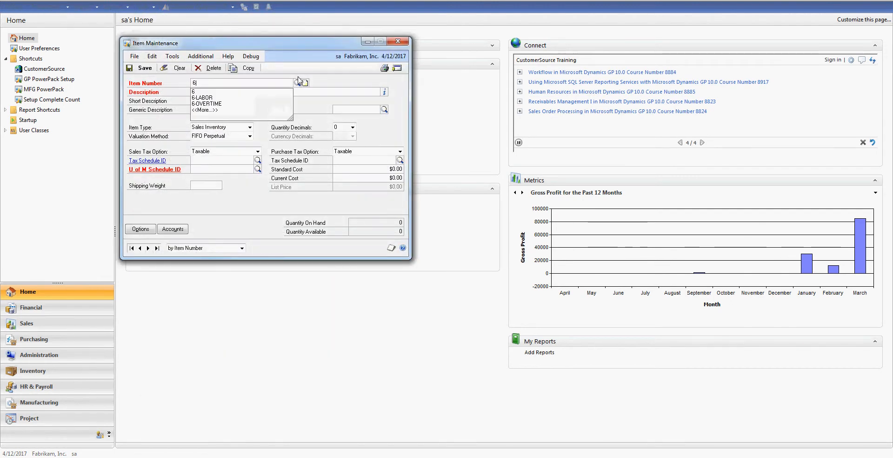
click(253, 98)
key(Tab)
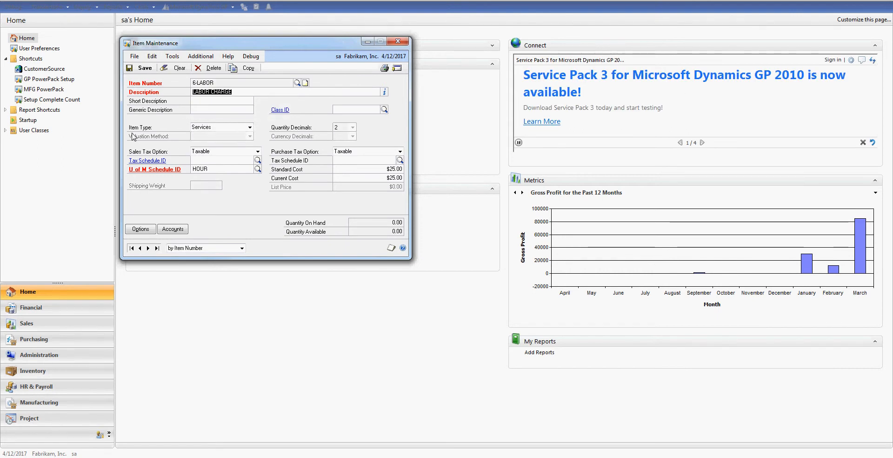
- Change the item type of 6-LABOR to Discontinued, save it and close the window
click(214, 129)
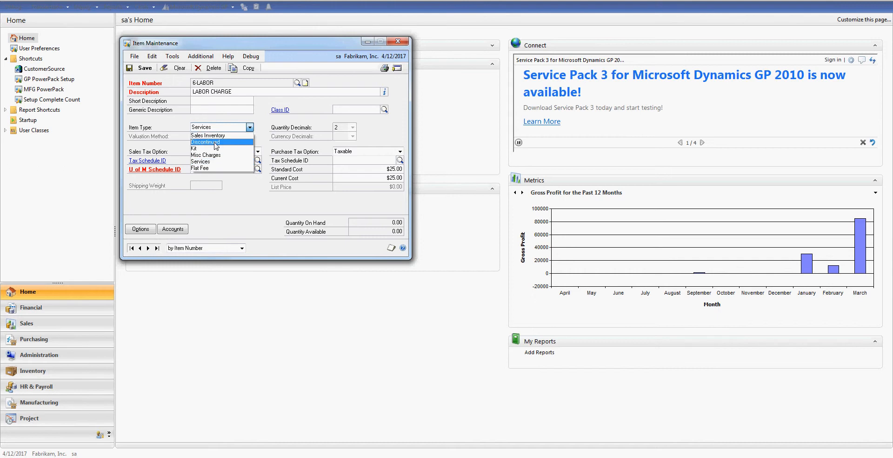
click(215, 142)
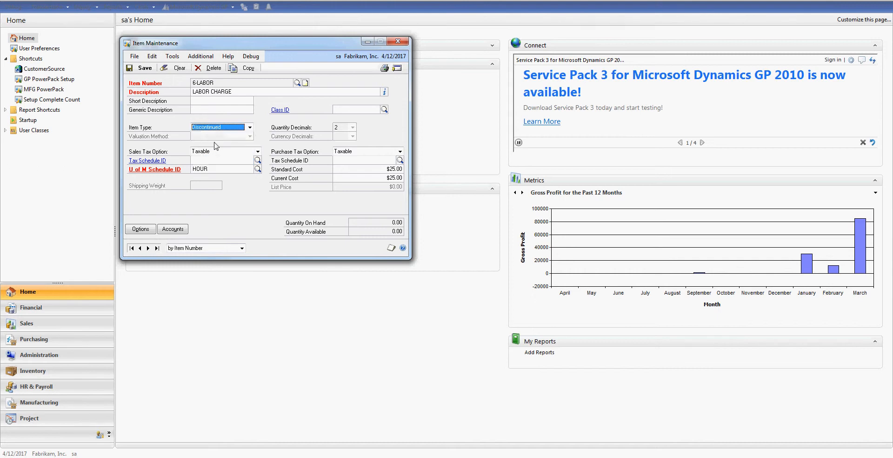
click(146, 69)
click(396, 42)
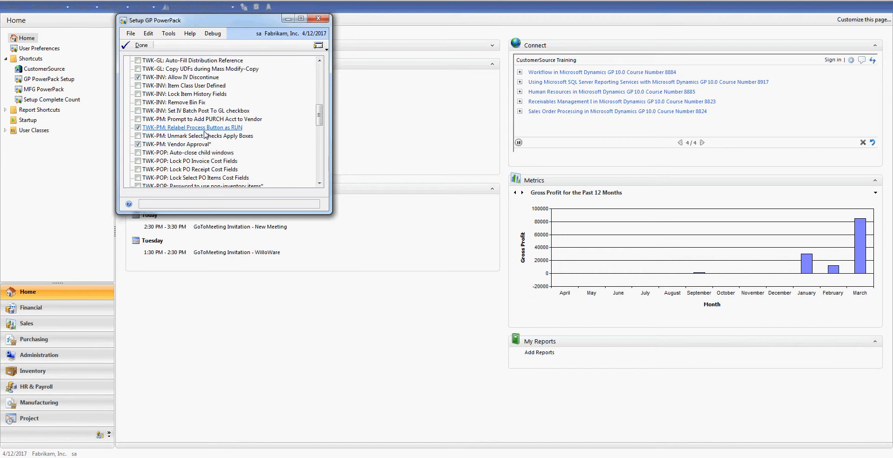
- Look at the Run button in Post Payables Checks, then close that window
click(288, 19)
click(56, 7)
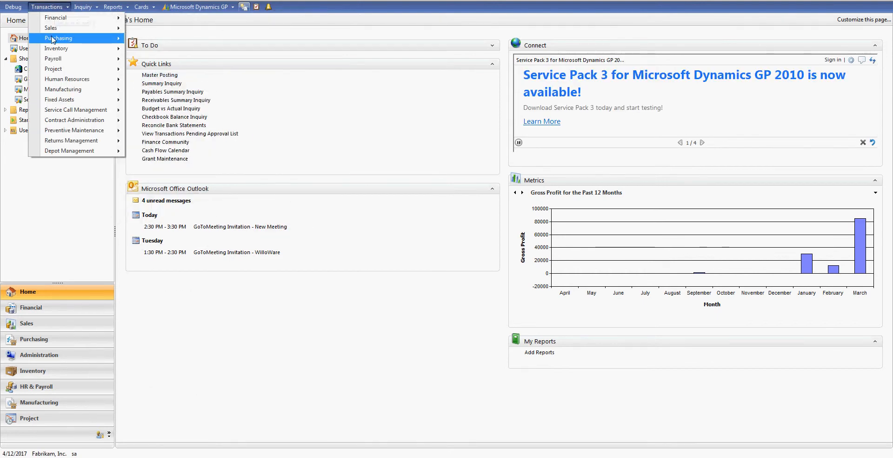
mouse_move(66, 38)
click(157, 205)
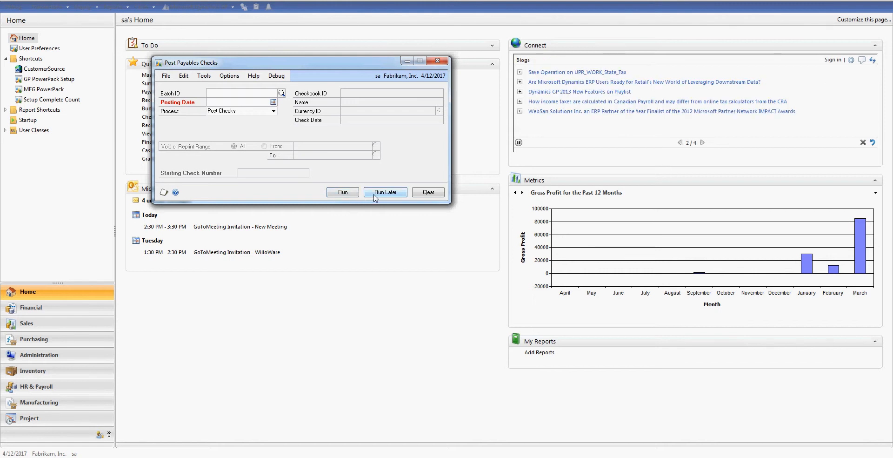
click(443, 60)
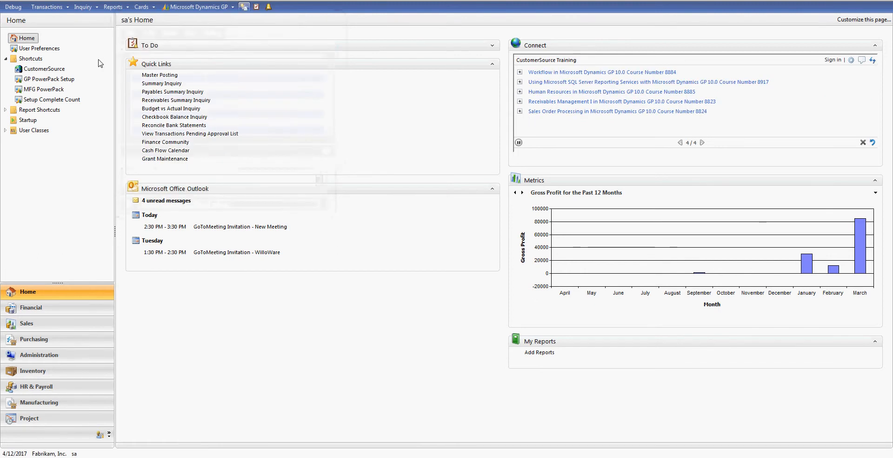
- Load vendor VENDOR TEST in Vendor Maintenance
click(143, 10)
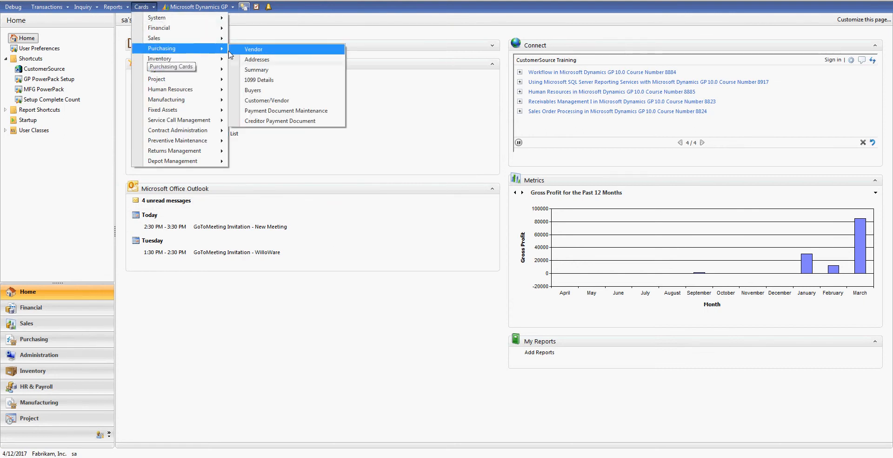
click(242, 54)
text(V)
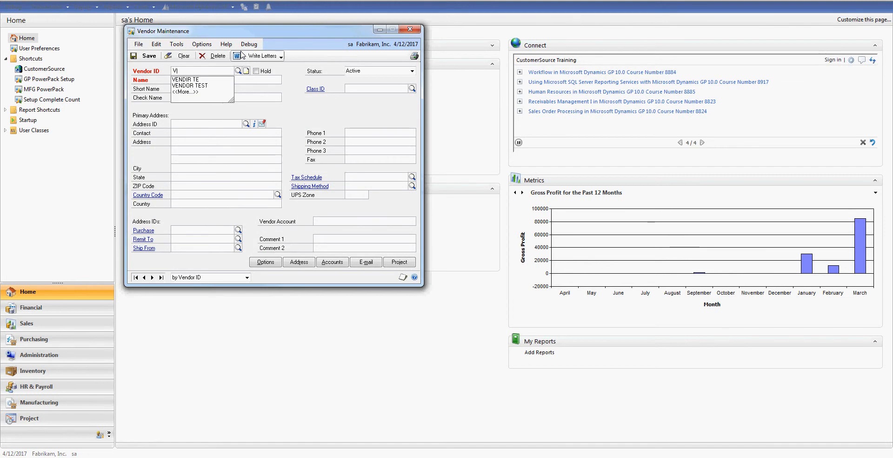
click(218, 86)
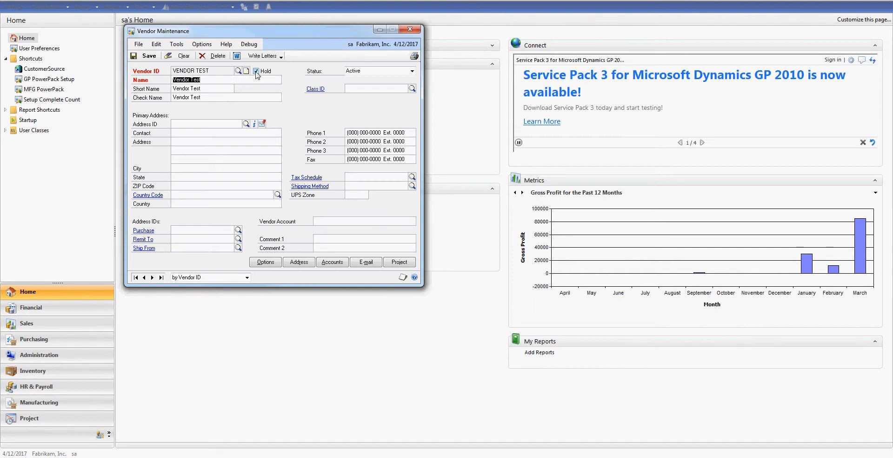
- Remove the vendor's hold after clearing Vendor Approval Security, then save while closing
click(255, 71)
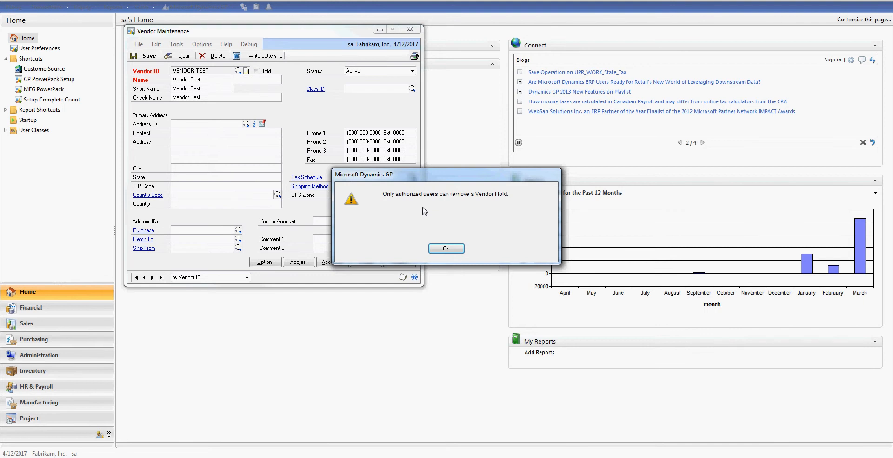
click(428, 248)
key(alt+Tab)
key(alt+Tab)
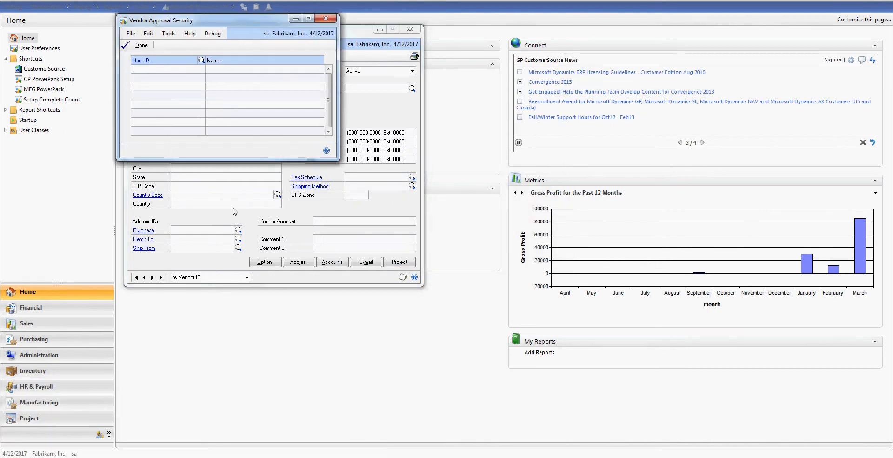
click(138, 45)
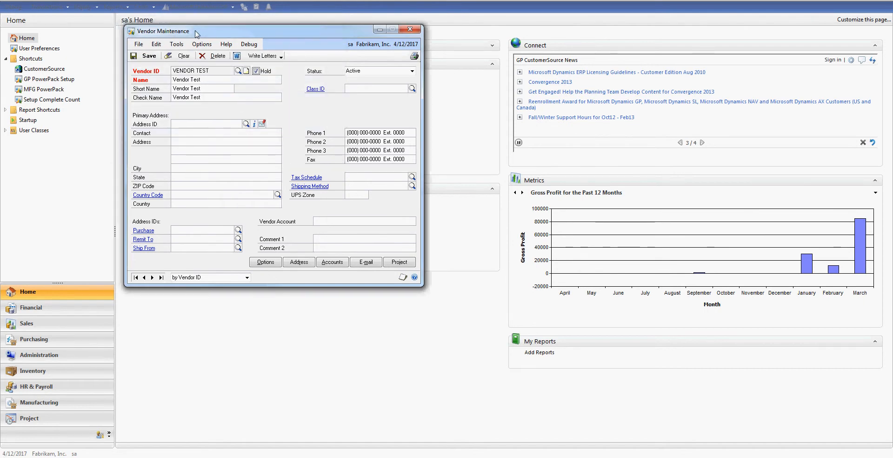
click(256, 71)
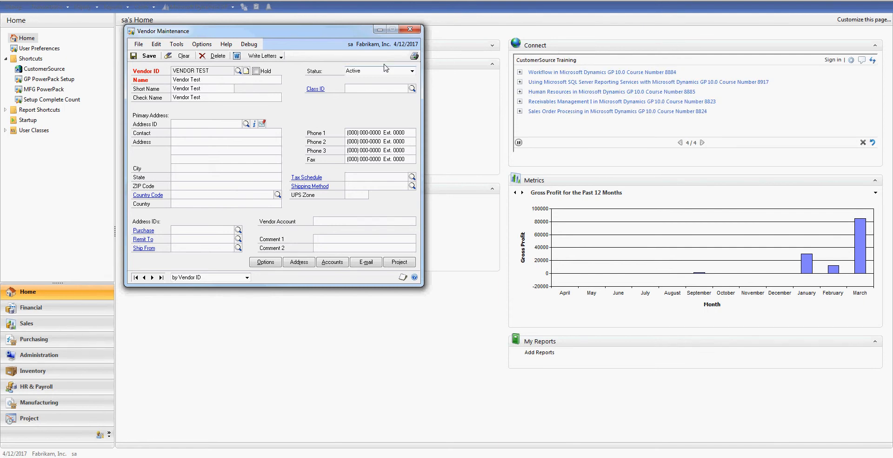
click(410, 29)
click(403, 247)
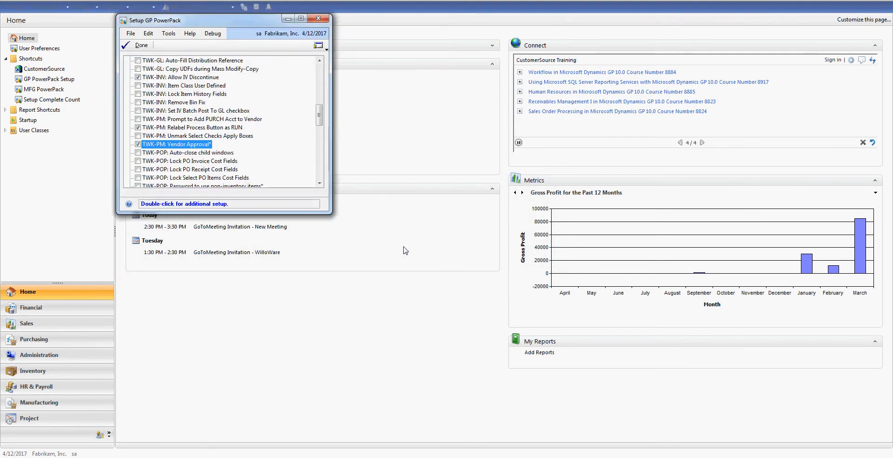
- Scroll to the enabled TWK-POP: Prevent use of non-inventory items tweak, then minimize the setup window
drag(319, 118, 319, 136)
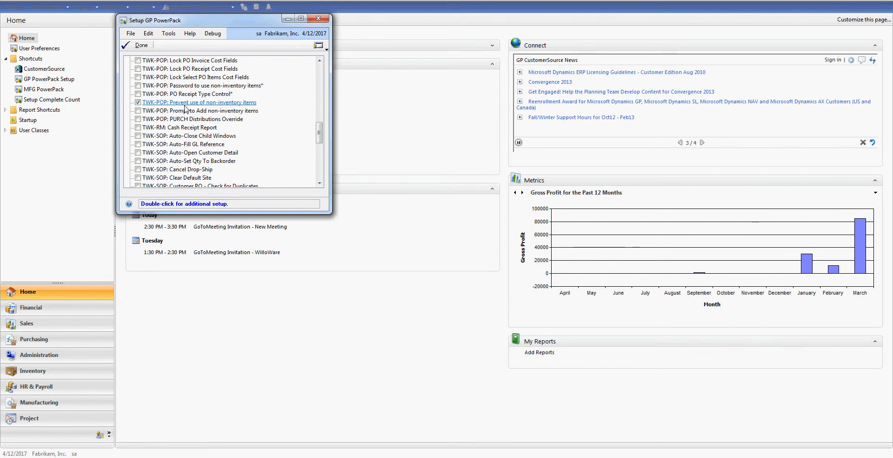
click(288, 19)
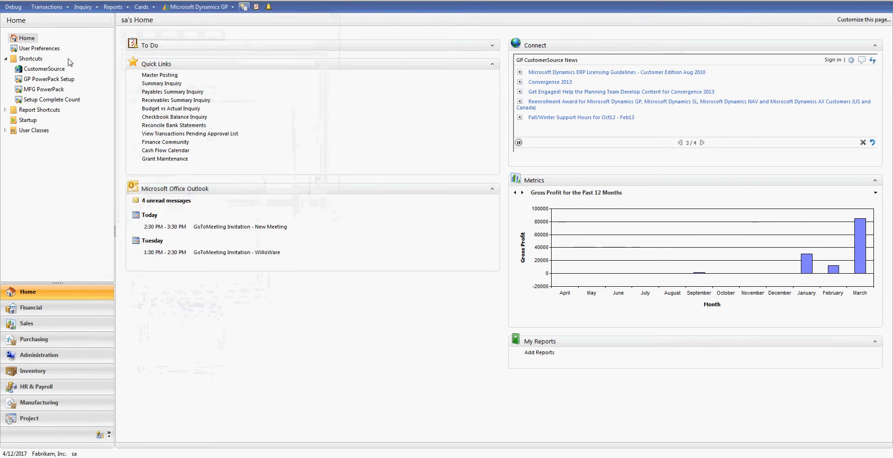
- Open the latest existing purchase order in Purchase Order Entry
click(48, 7)
mouse_move(59, 41)
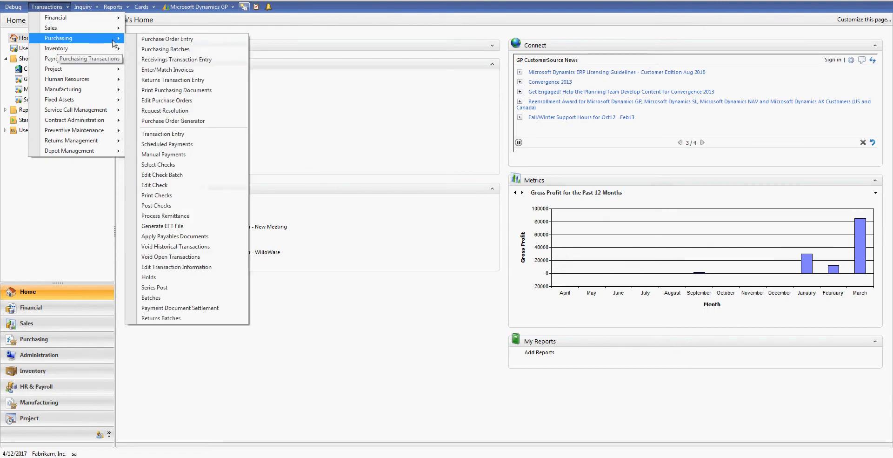
click(173, 37)
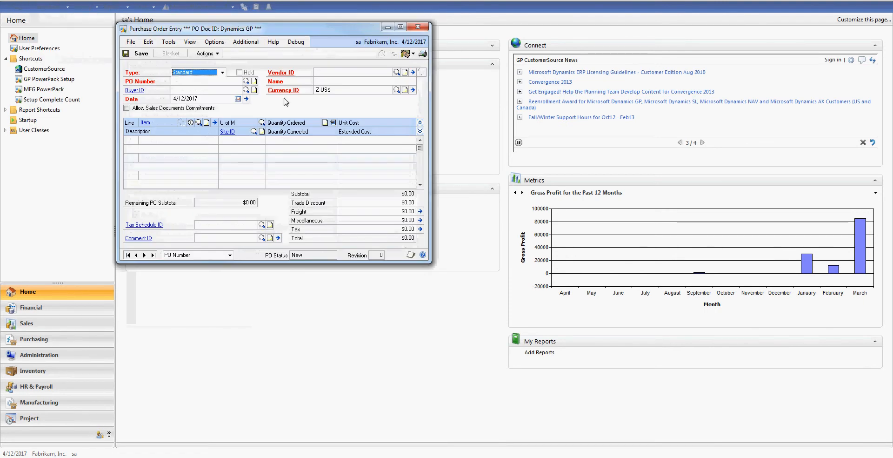
click(153, 254)
- Try adding non-inventory item 12345 on line 2, dismiss the rejection and close without saving
click(167, 158)
text(12345)
key(Tab)
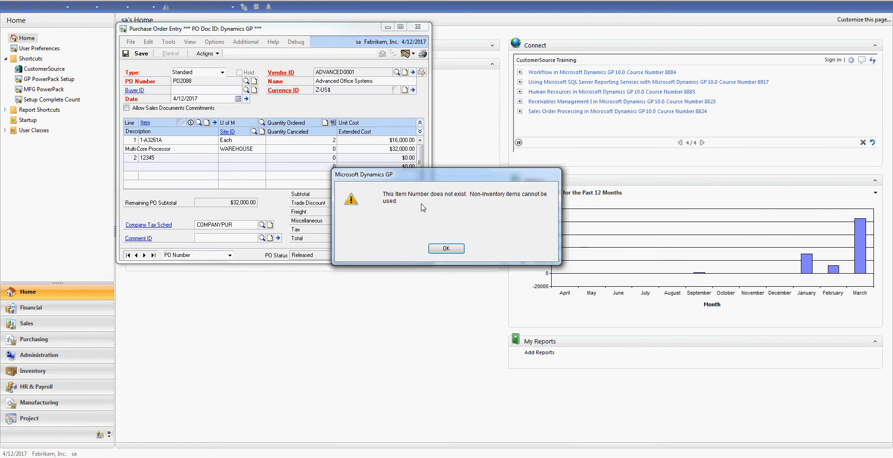
key(Return)
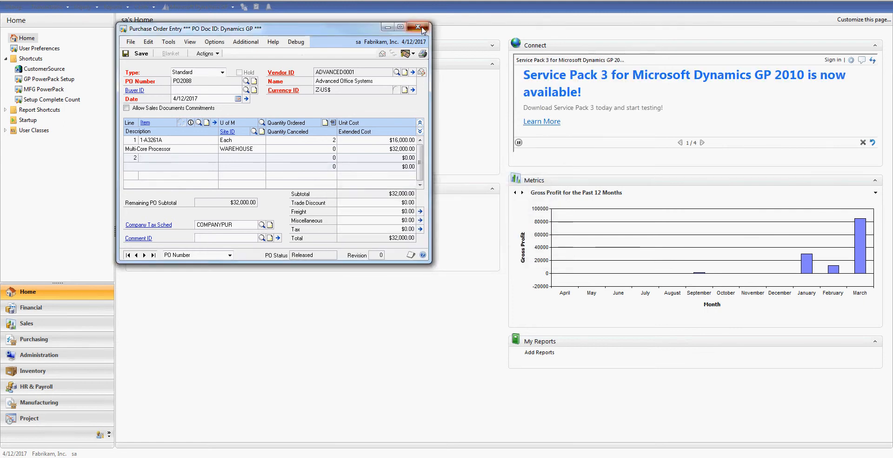
click(421, 28)
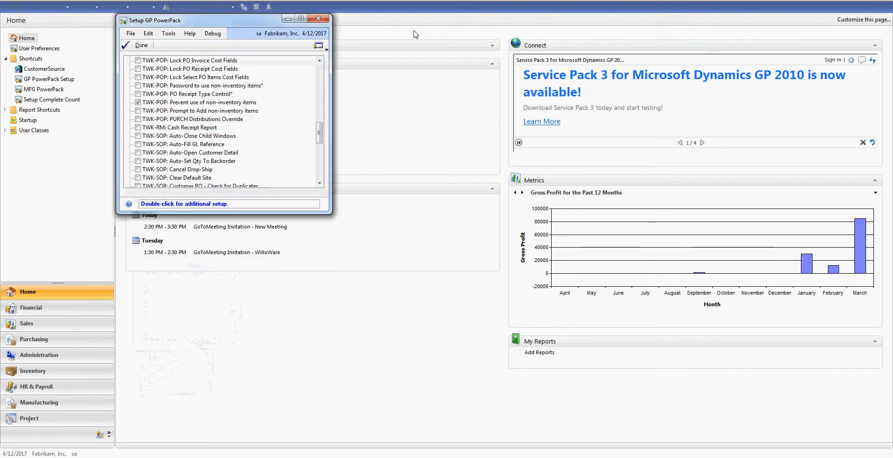
drag(320, 132, 316, 152)
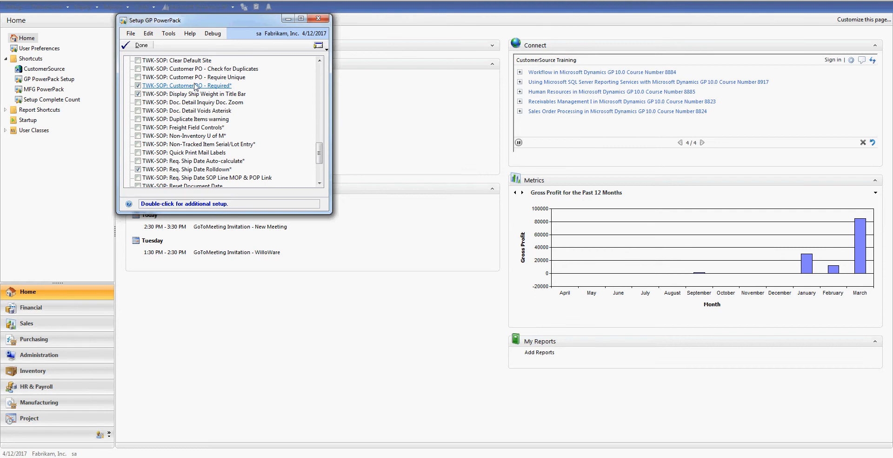
double_click(221, 87)
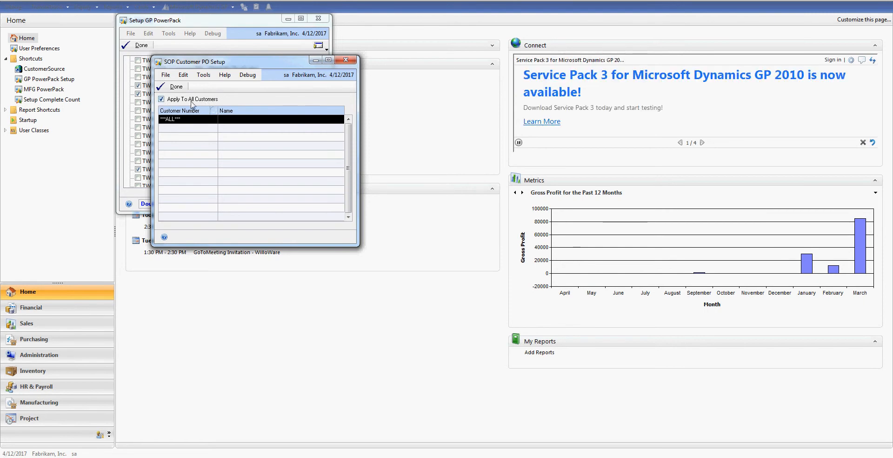
click(165, 99)
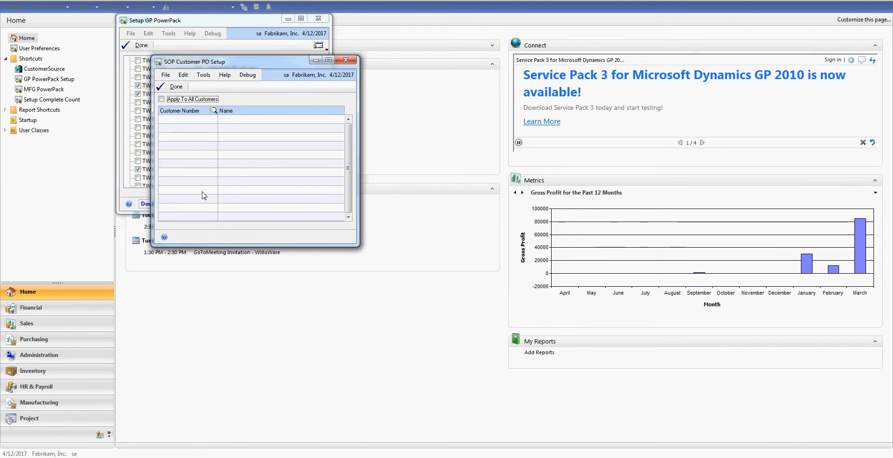
click(161, 99)
click(173, 88)
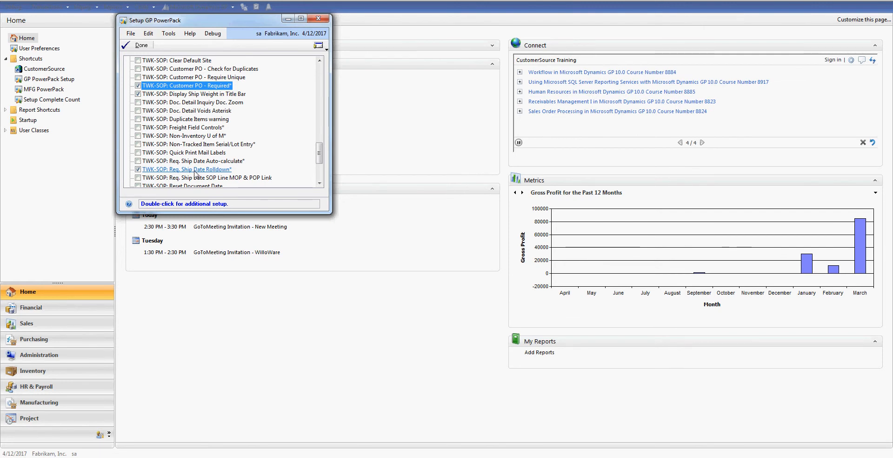
- Review the Ship Date Options for TWK-SOP: Req. Ship Date Rolldown, then close it and the PowerPack setup
double_click(194, 172)
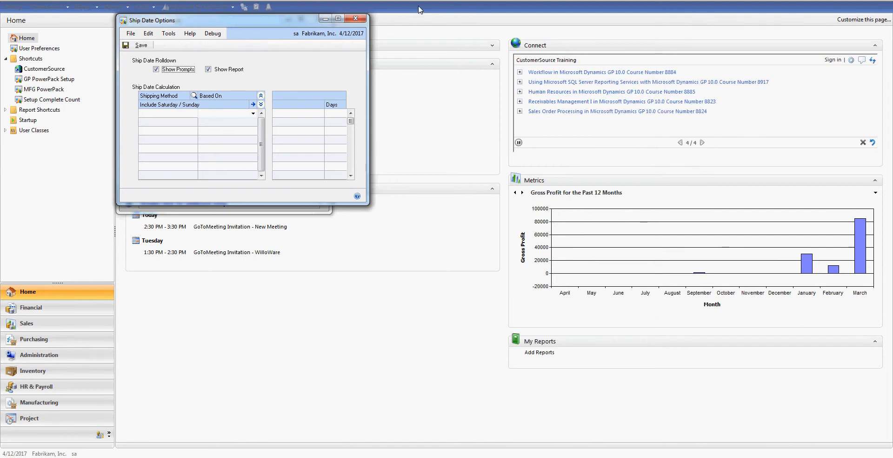
click(355, 18)
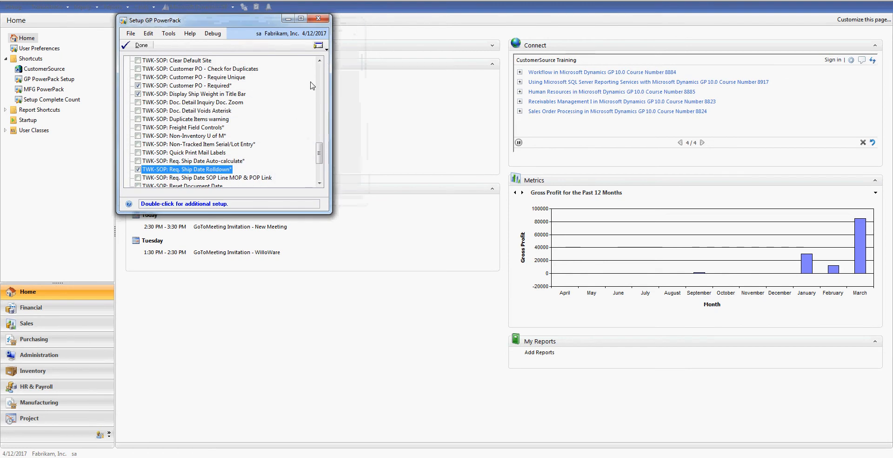
click(318, 18)
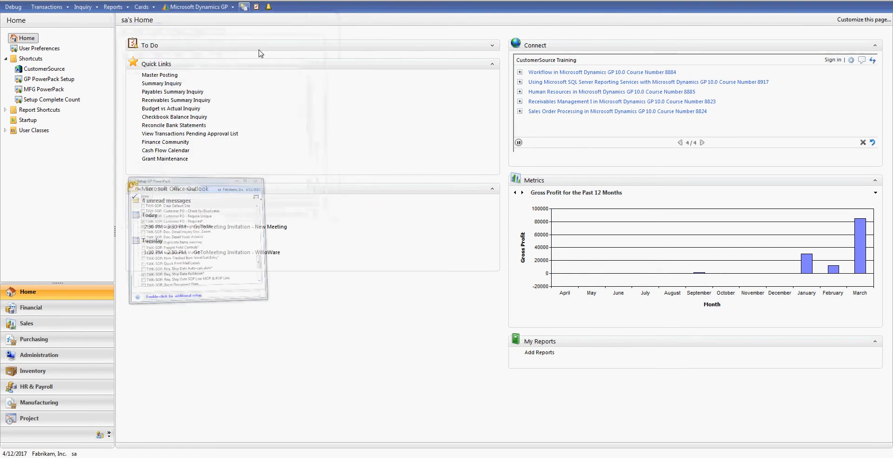
- Try saving the last sales invoice and dismiss the missing required fields warning
click(47, 7)
mouse_move(70, 28)
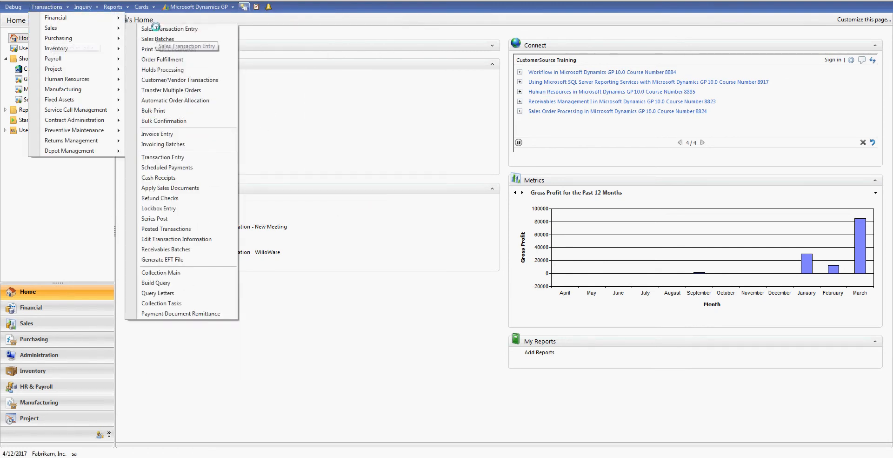
click(145, 29)
click(214, 296)
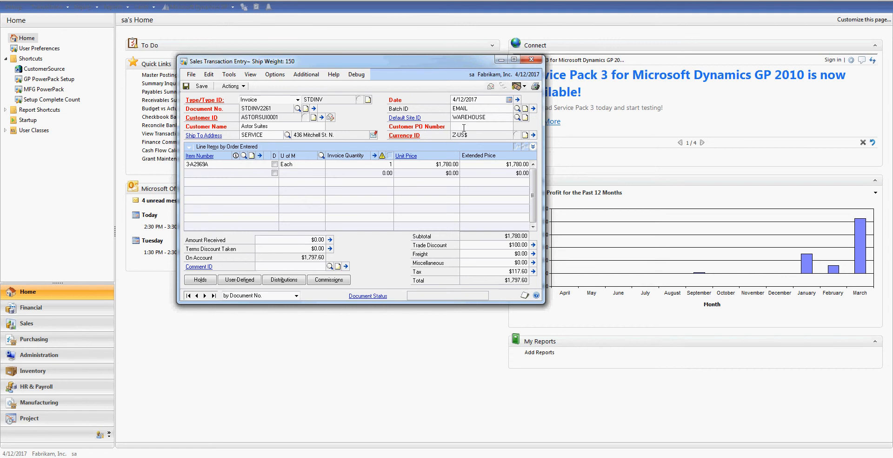
click(201, 87)
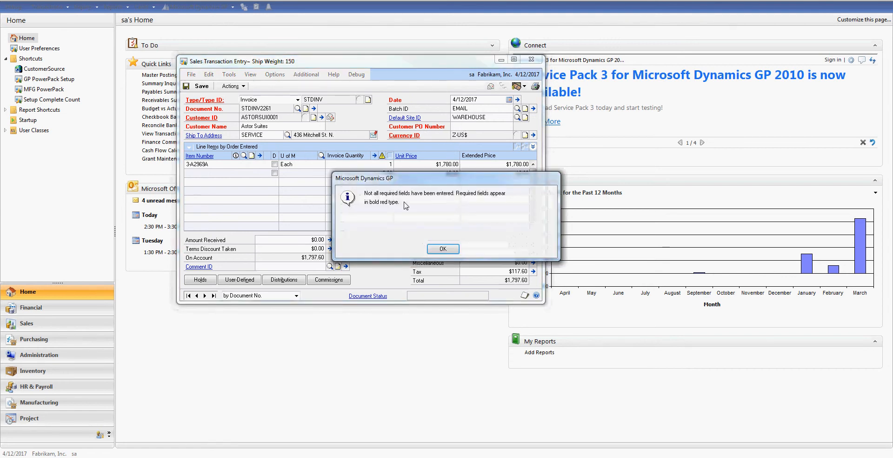
click(439, 249)
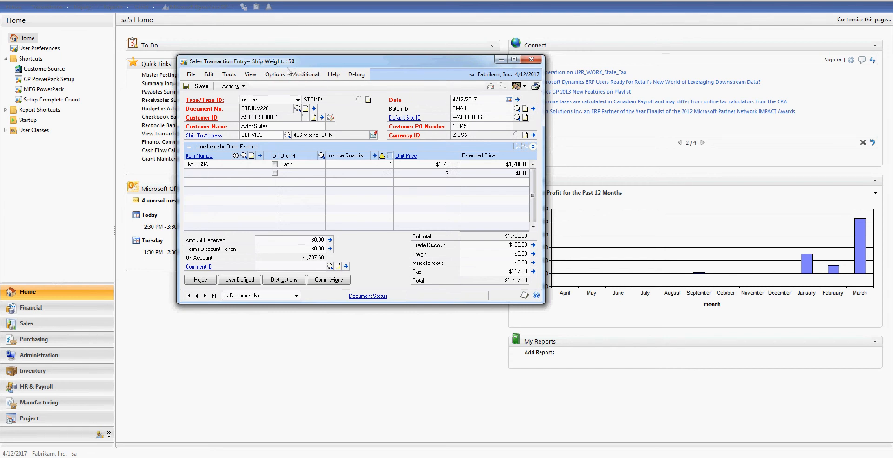
- Add a second invoice line of 10 × item 1-A3261A and bring up the invoice's date details
click(250, 174)
text(1)
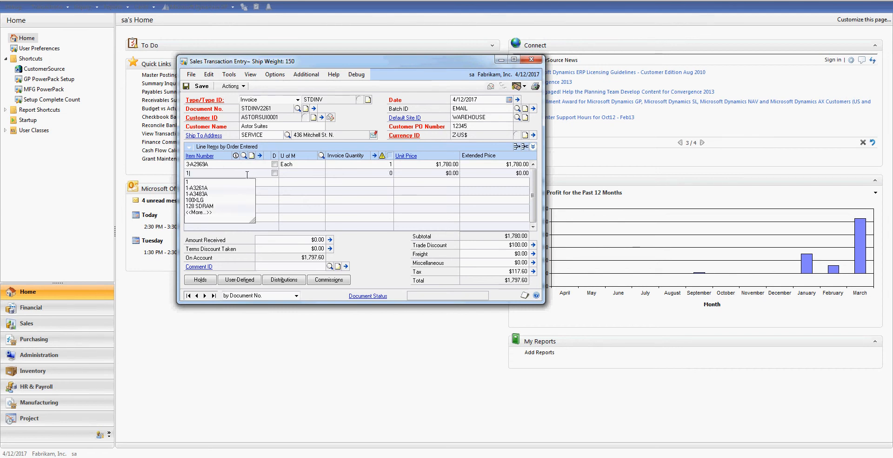
click(238, 187)
key(Tab)
text(10)
key(Tab)
key(Tab)
key(Tab)
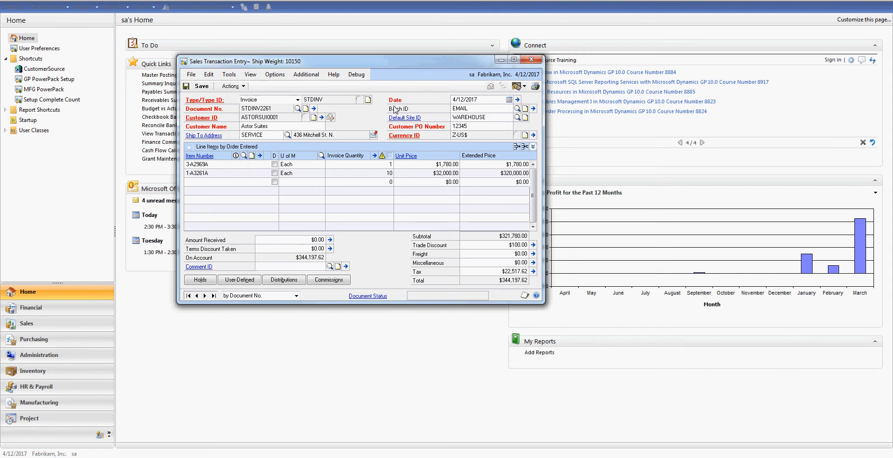
click(518, 99)
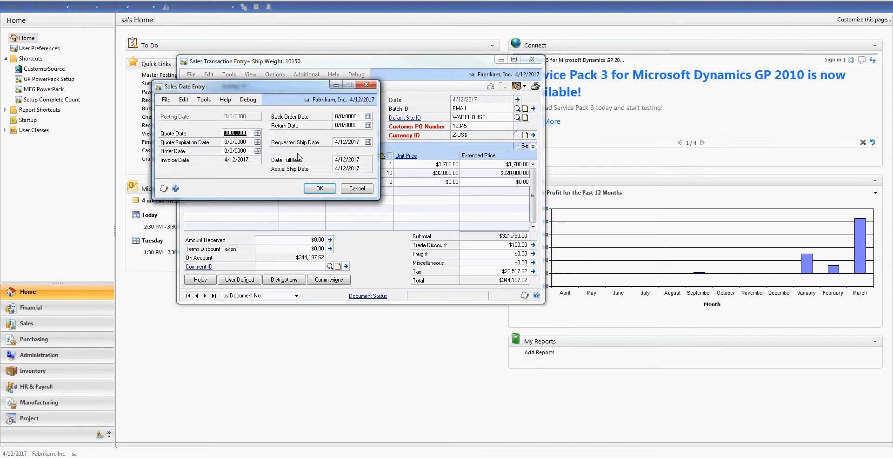
- Set the requested ship date to 4/26/2017 and roll it down to all invoice lines
click(367, 142)
click(385, 201)
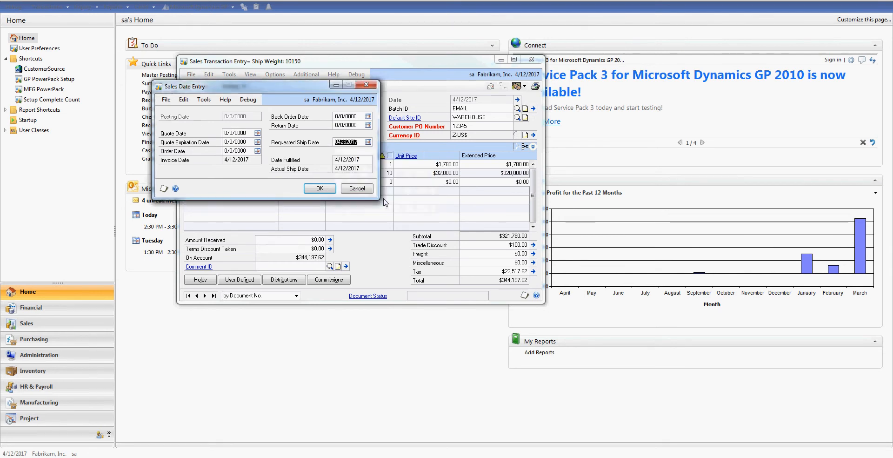
click(313, 189)
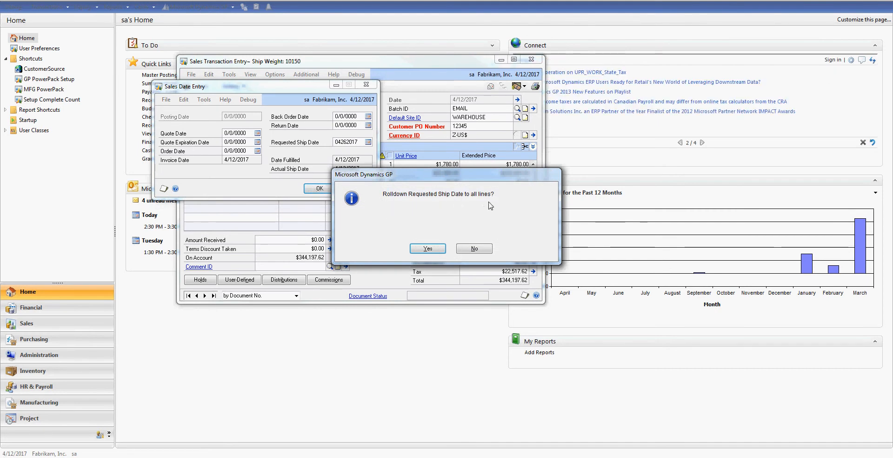
click(427, 248)
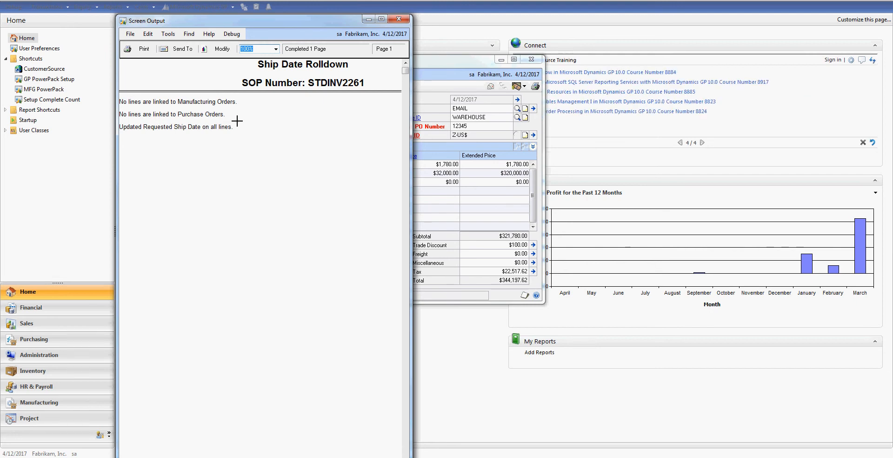
click(398, 19)
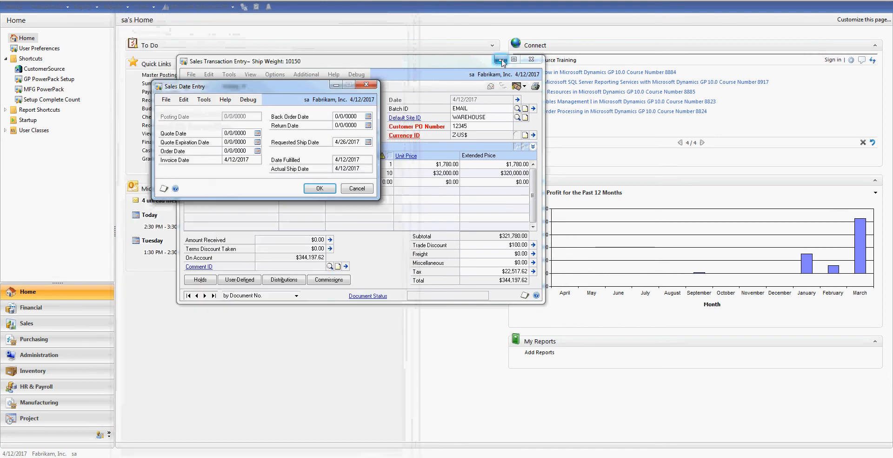
click(319, 188)
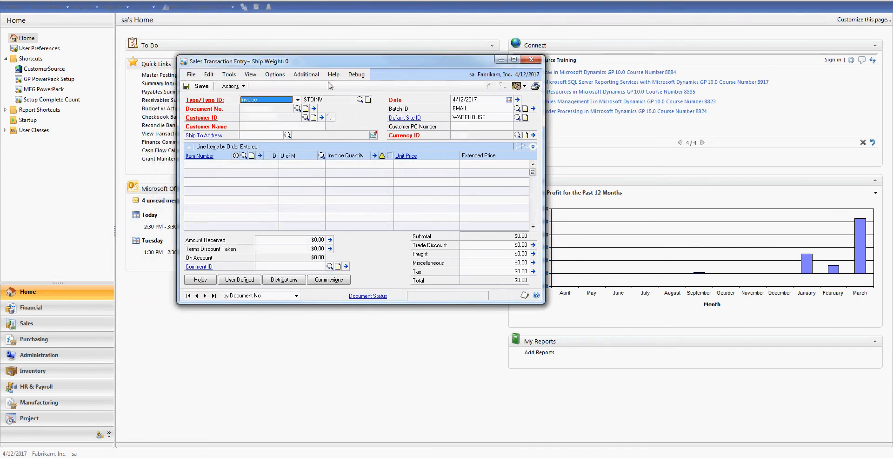
- Close Sales Transaction Entry and the Setup GP PowerPack window, then launch SmartList
click(528, 60)
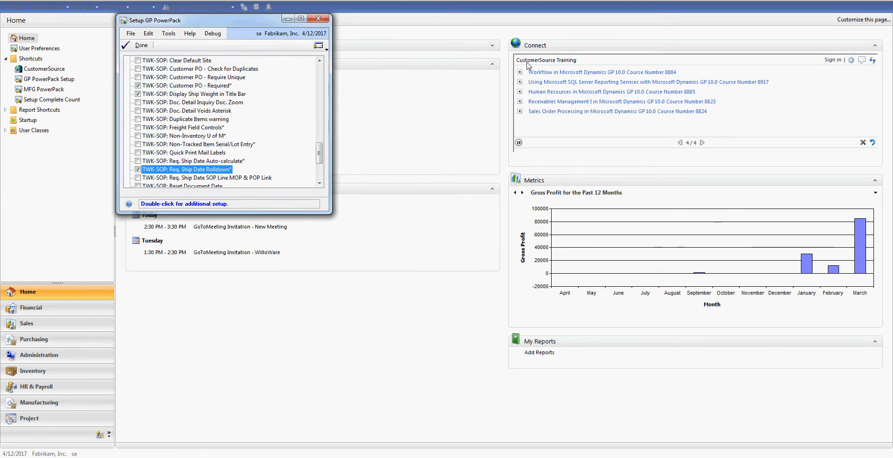
scroll(314, 172, down, 5)
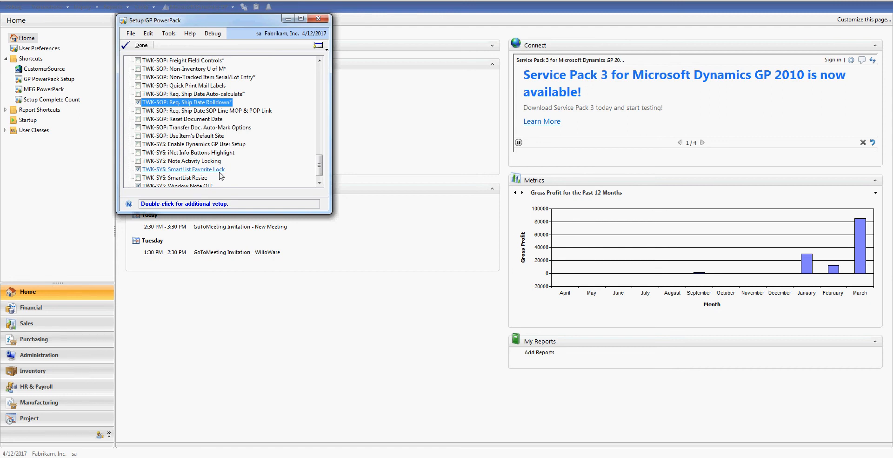
click(318, 18)
click(244, 6)
- Maximize SmartList and run the Inventory > Items > Items without Standard Cost favorite
click(460, 18)
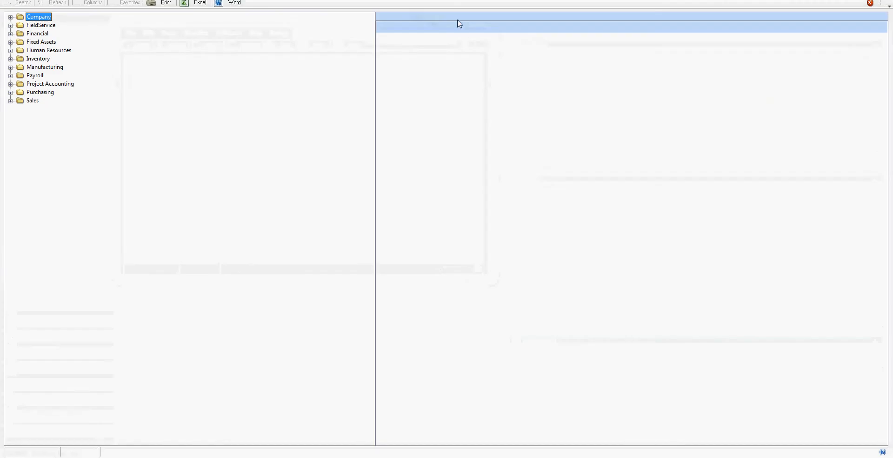
click(10, 59)
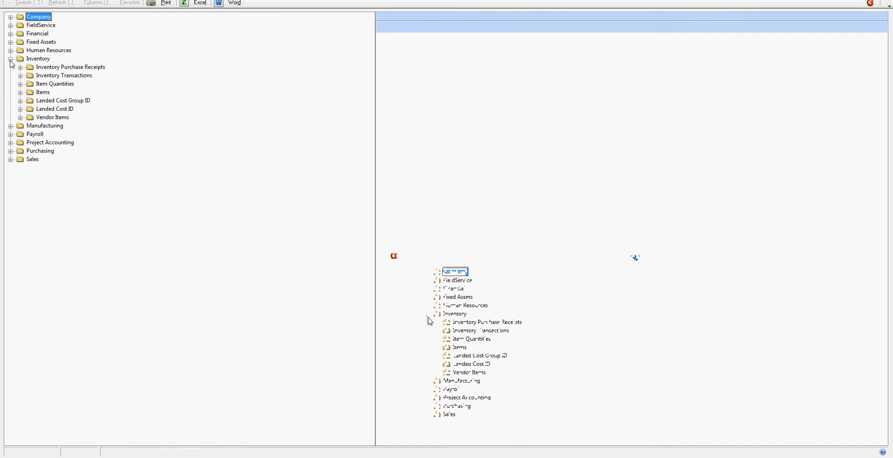
click(20, 92)
click(80, 109)
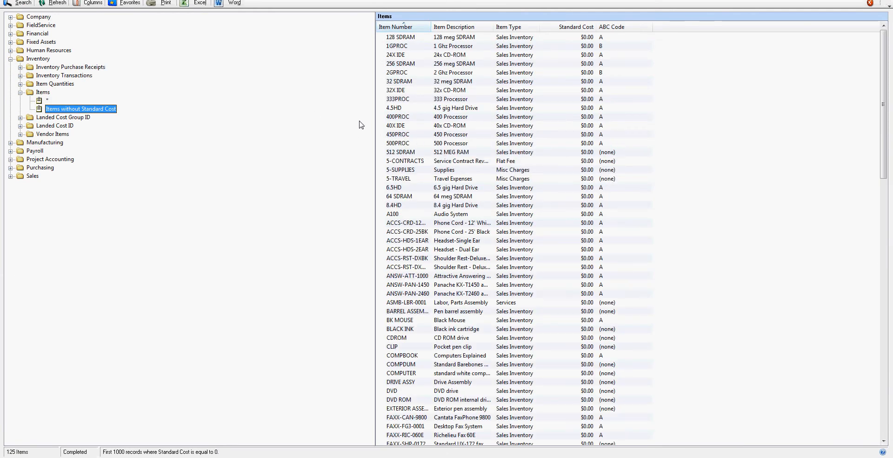
- Lock the Items without Standard Cost favorite with a password and save it
click(130, 3)
click(487, 251)
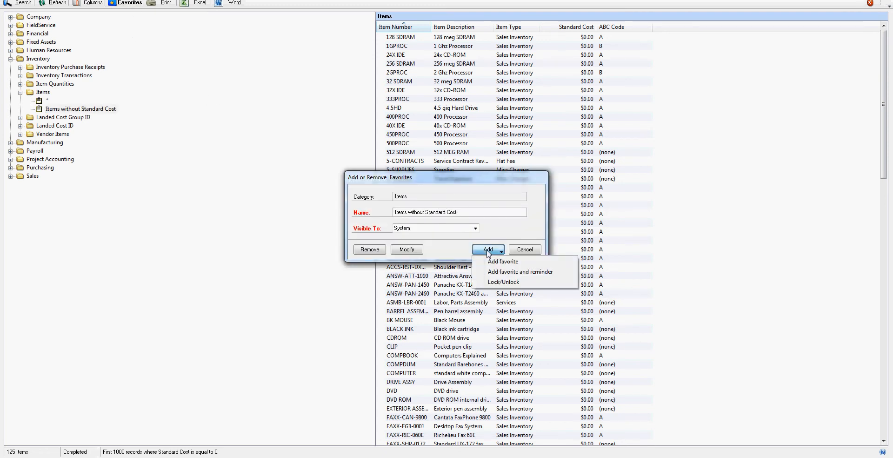
click(493, 282)
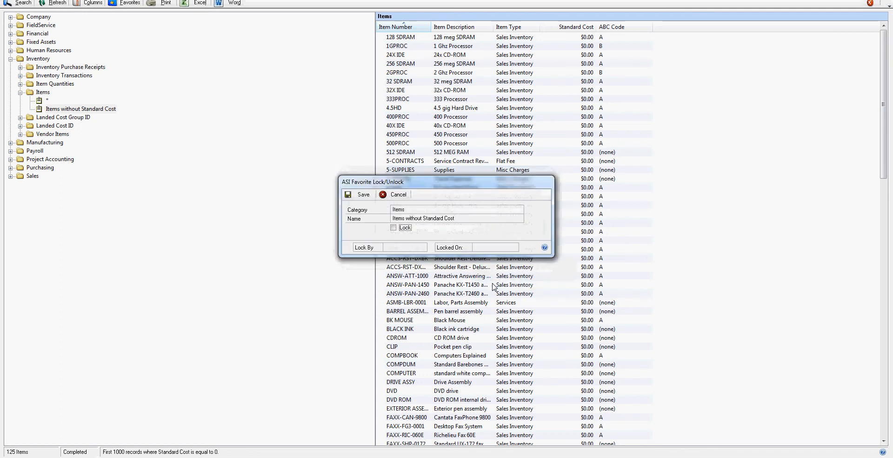
click(394, 227)
text(1234)
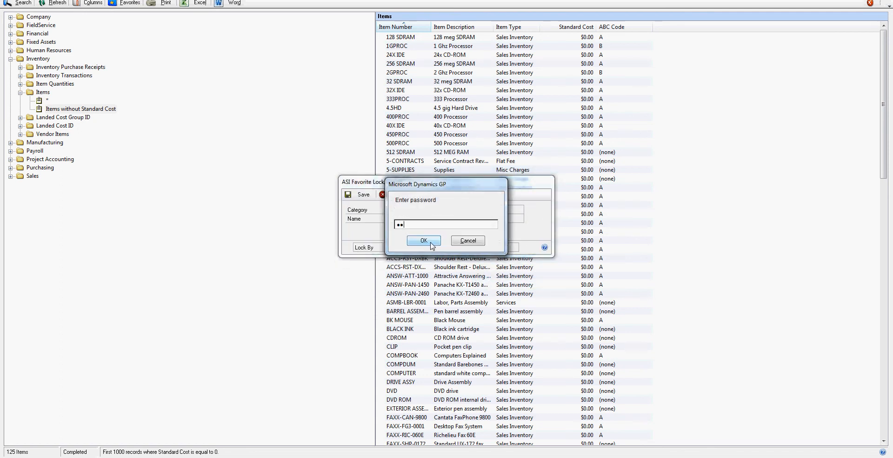
click(421, 243)
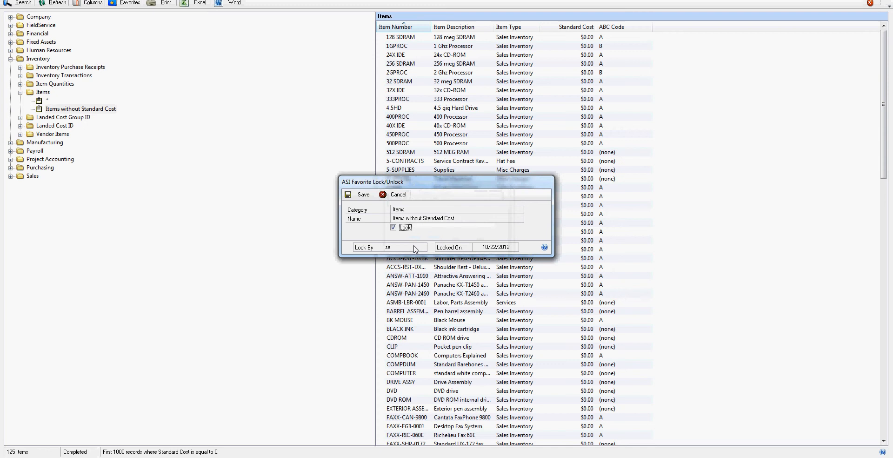
click(360, 195)
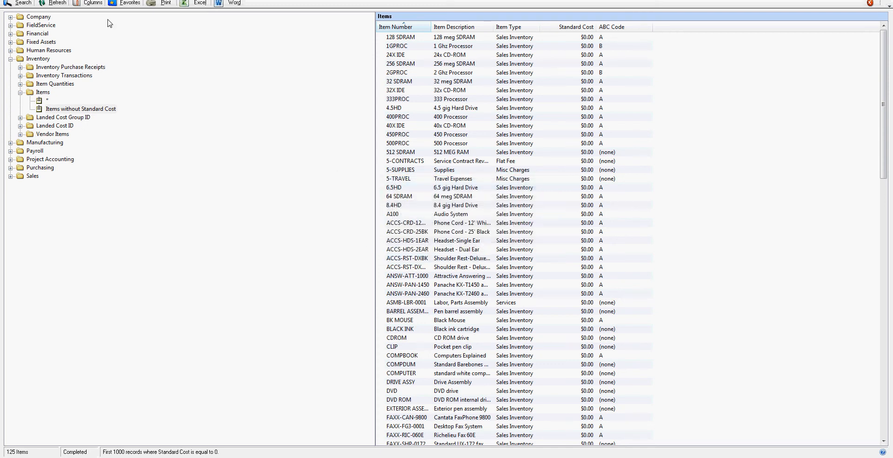
- Remove the ABC Code column from the Items without Standard Cost list
click(101, 5)
click(369, 212)
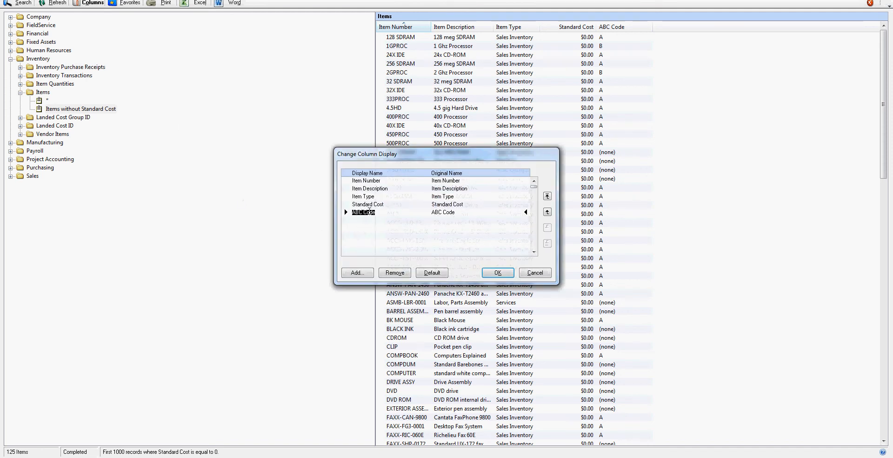
click(397, 277)
click(498, 273)
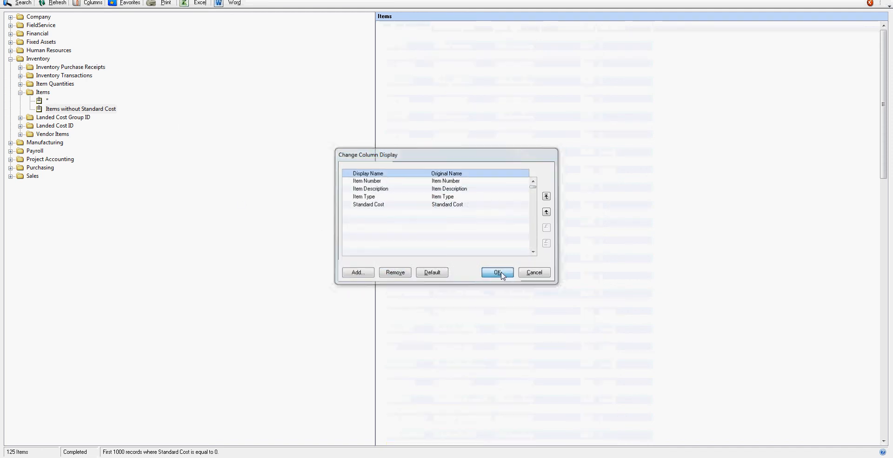
- Unlock the favorite after the password check, save it, and close SmartList
click(129, 3)
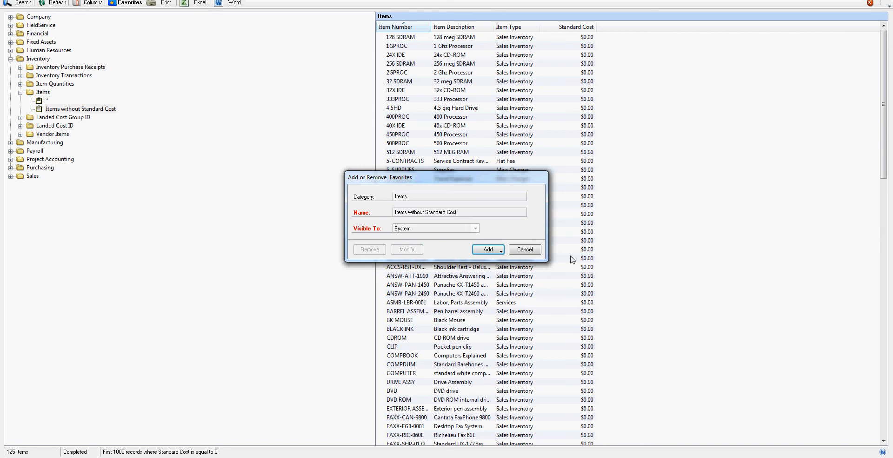
click(500, 251)
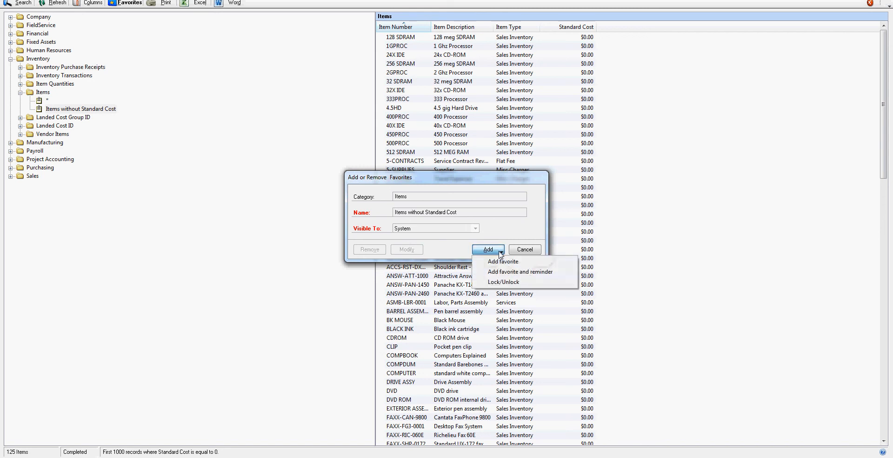
click(500, 282)
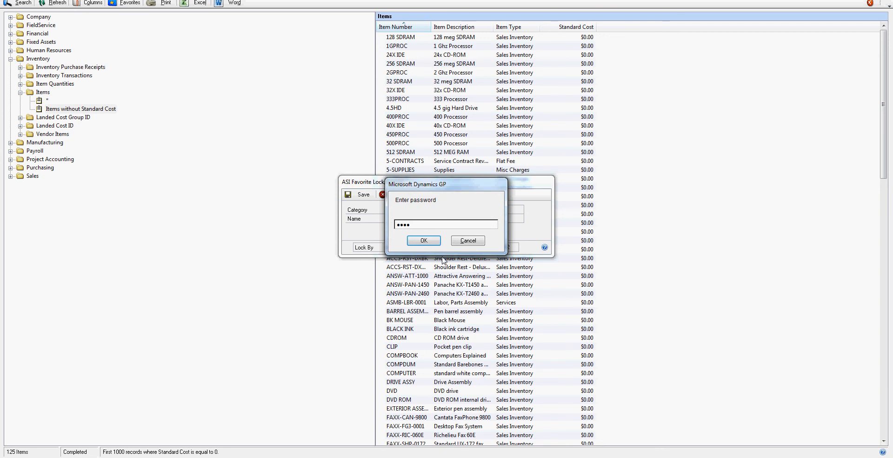
click(423, 240)
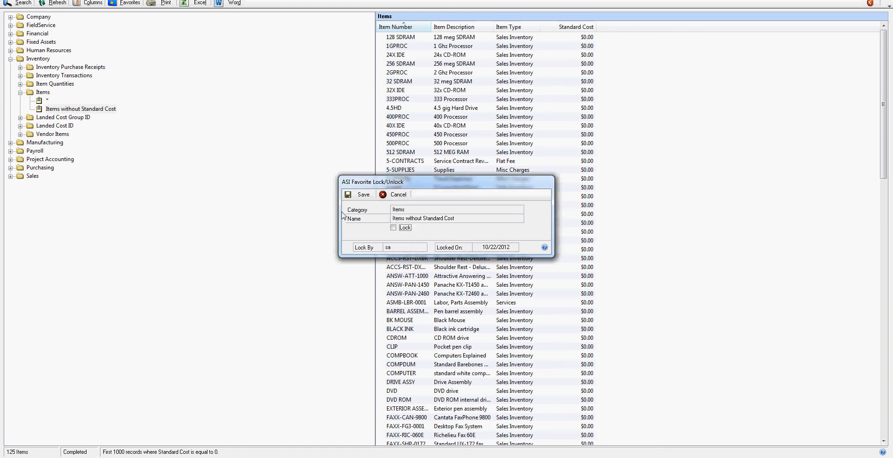
click(360, 195)
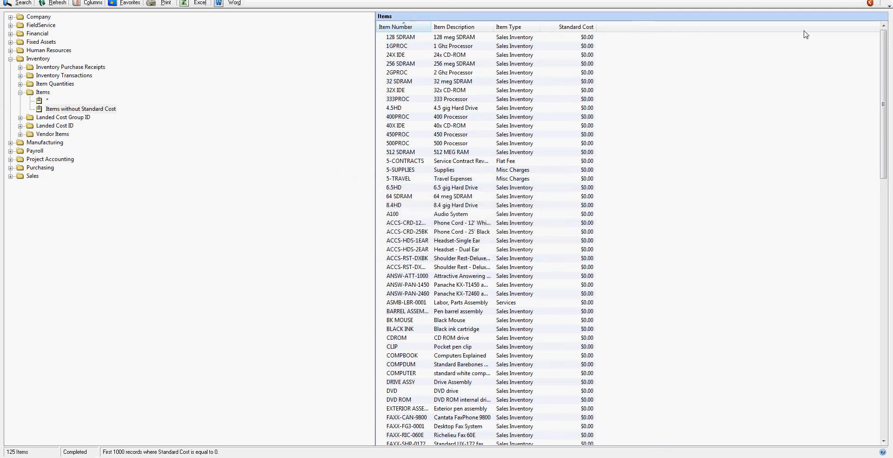
click(883, 1)
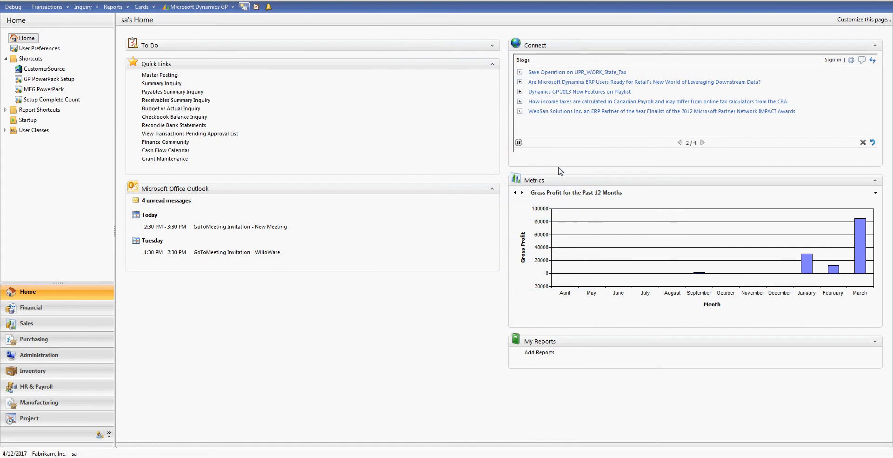